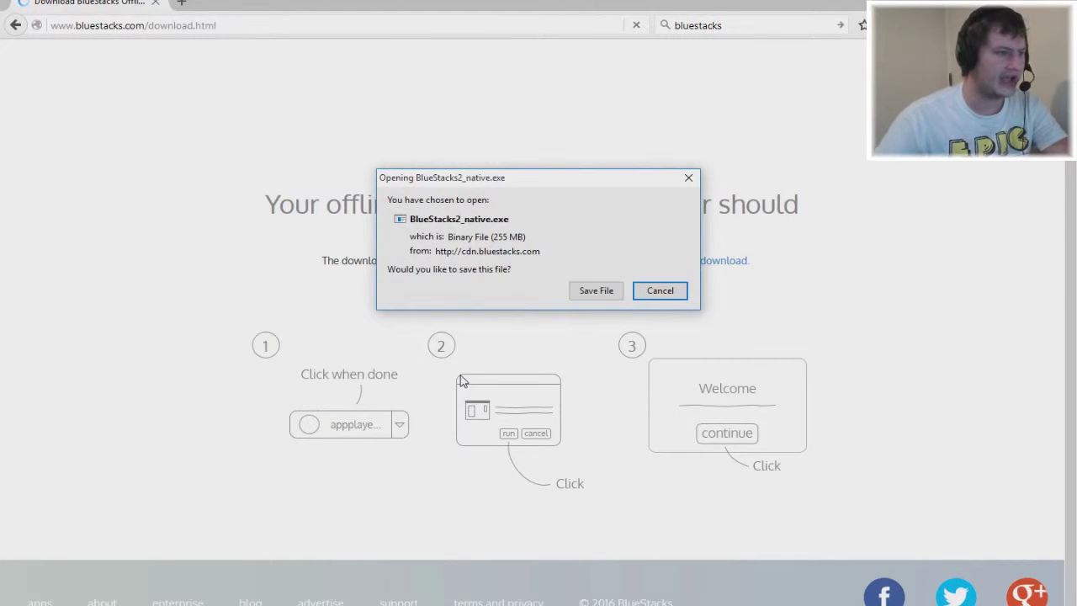
Save the BlueStacks2_native.exe installer file to the computer
left_click(597, 293)
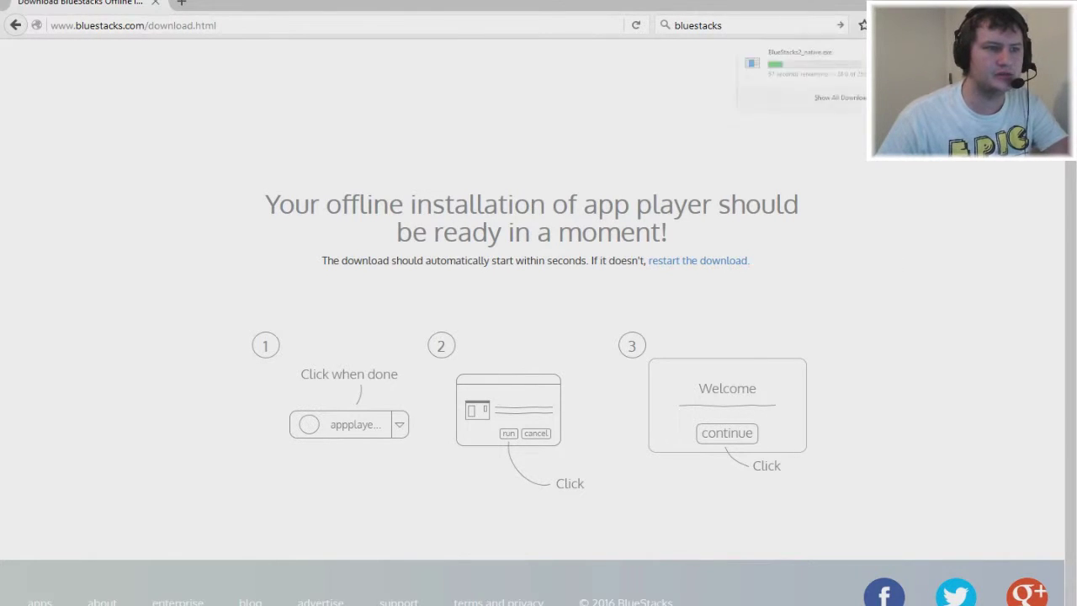
left_click(525, 131)
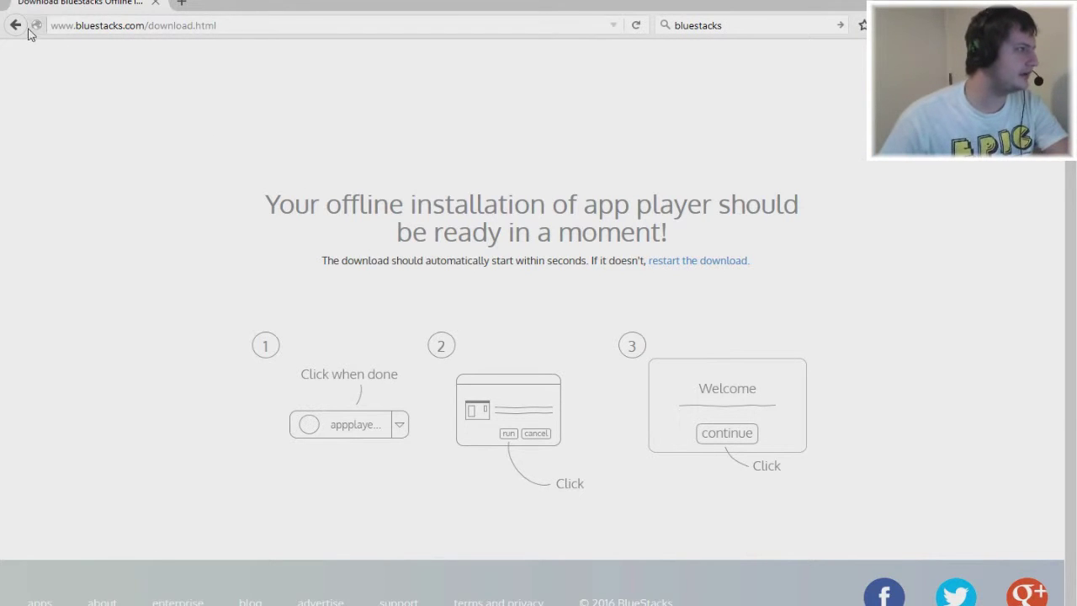
Return to the BlueStacks home page and read its Play More, Play BIGGER, Play Everywhere and Play Instantly sections
left_click(15, 25)
scroll(696, 309, "down", 6)
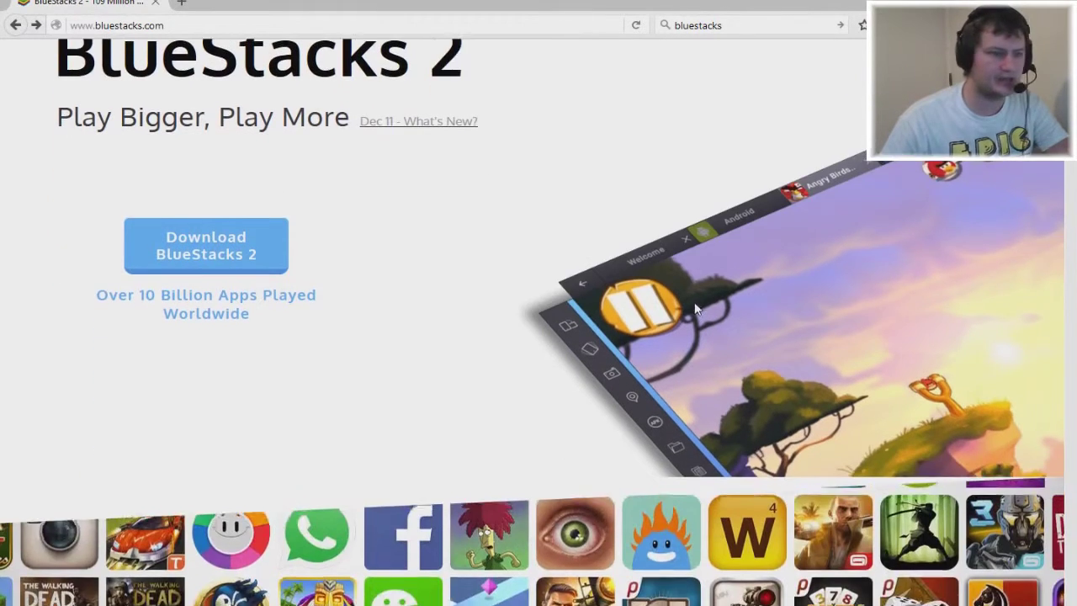
scroll(686, 294, "down", 4)
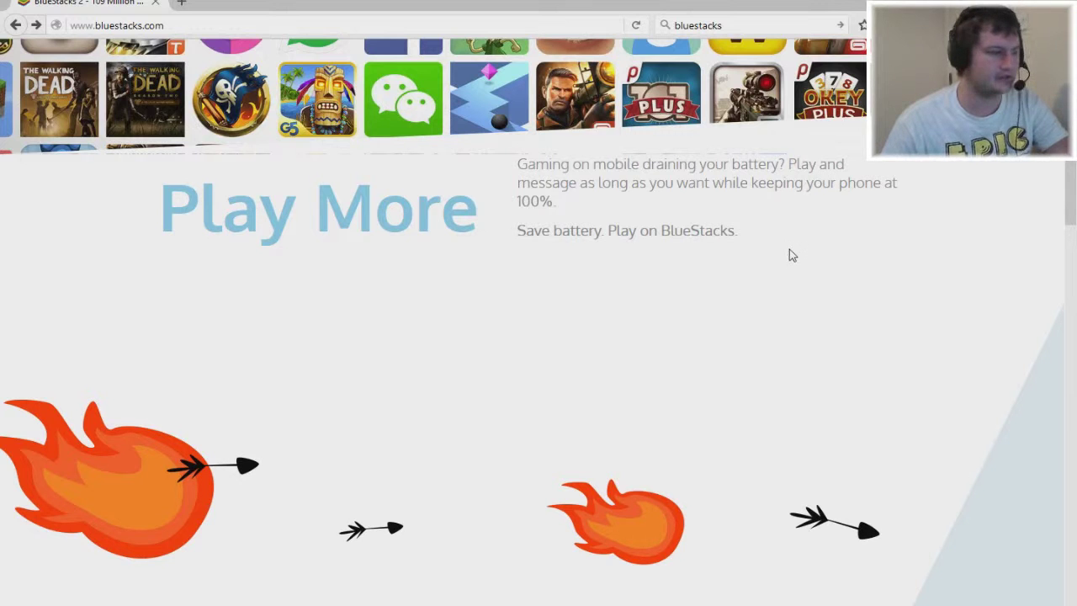
scroll(783, 261, "down", 5)
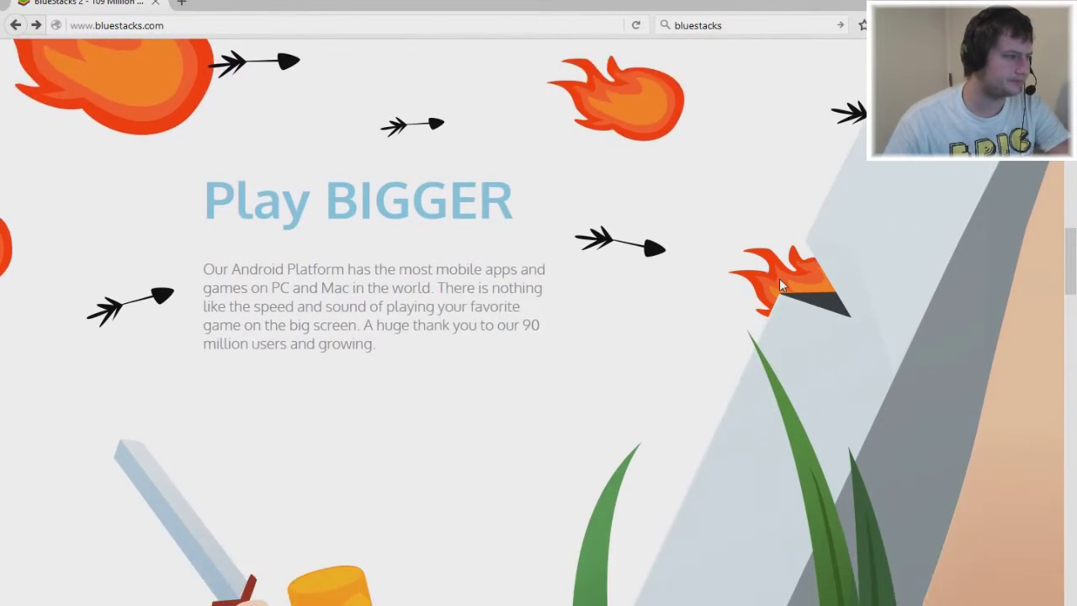
scroll(774, 277, "down", 1)
scroll(565, 252, "down", 1)
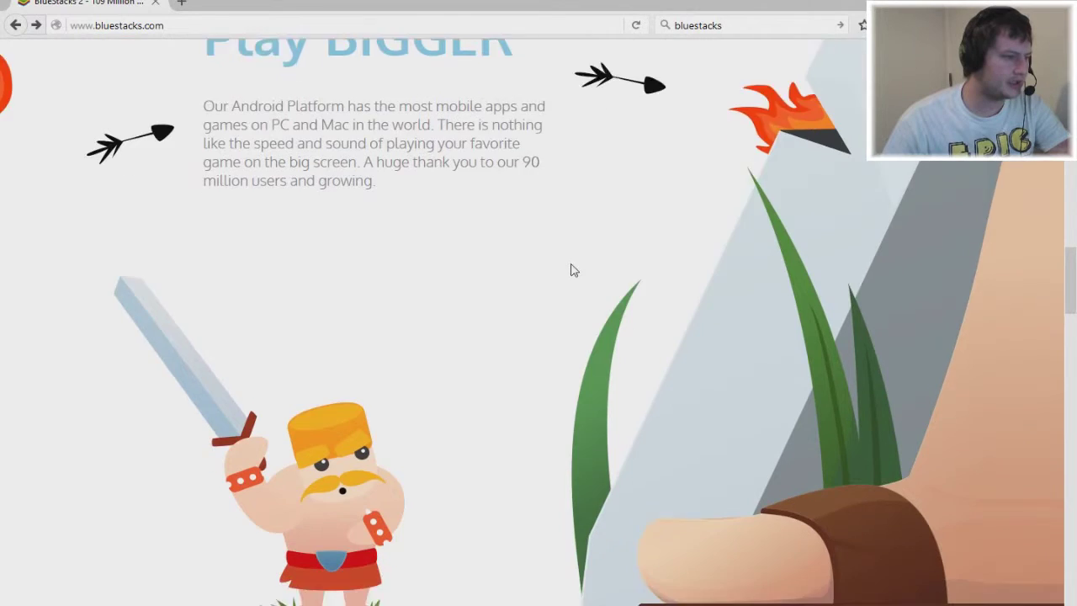
scroll(571, 270, "down", 9)
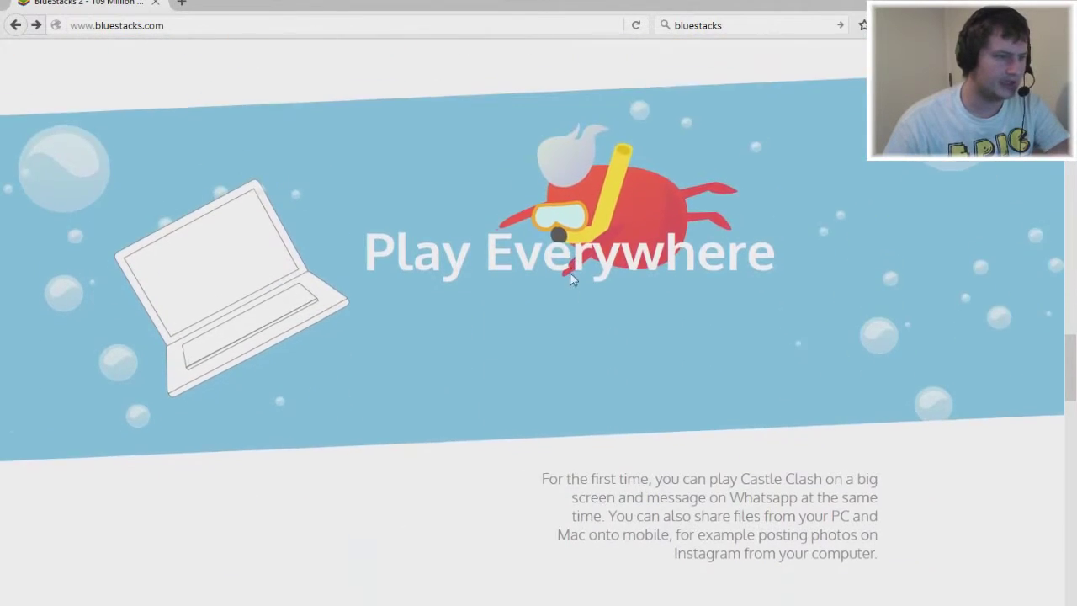
scroll(570, 280, "down", 2)
scroll(572, 370, "down", 3)
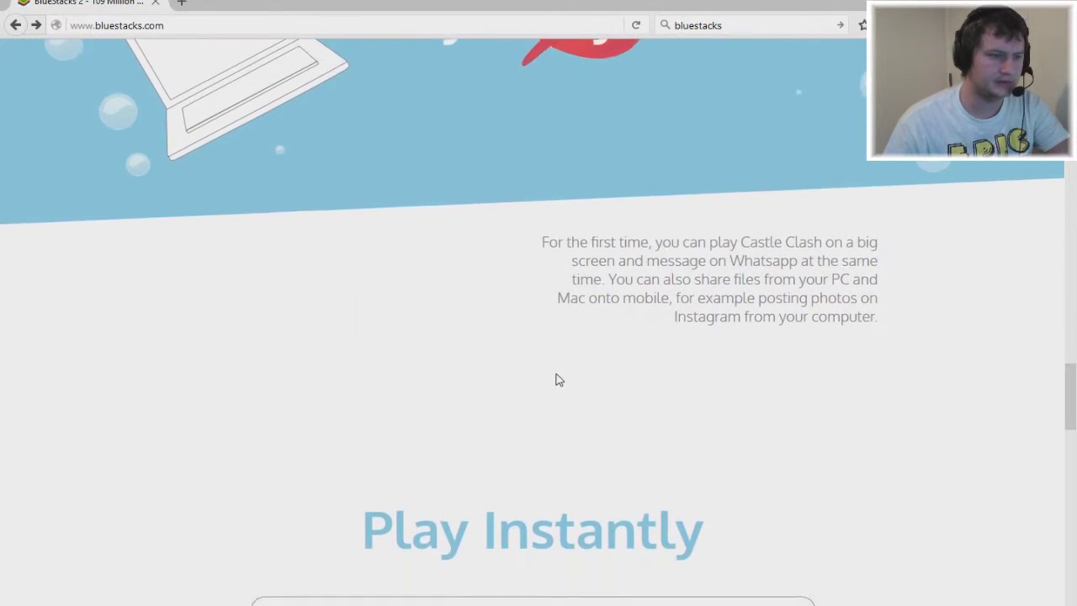
scroll(550, 368, "down", 6)
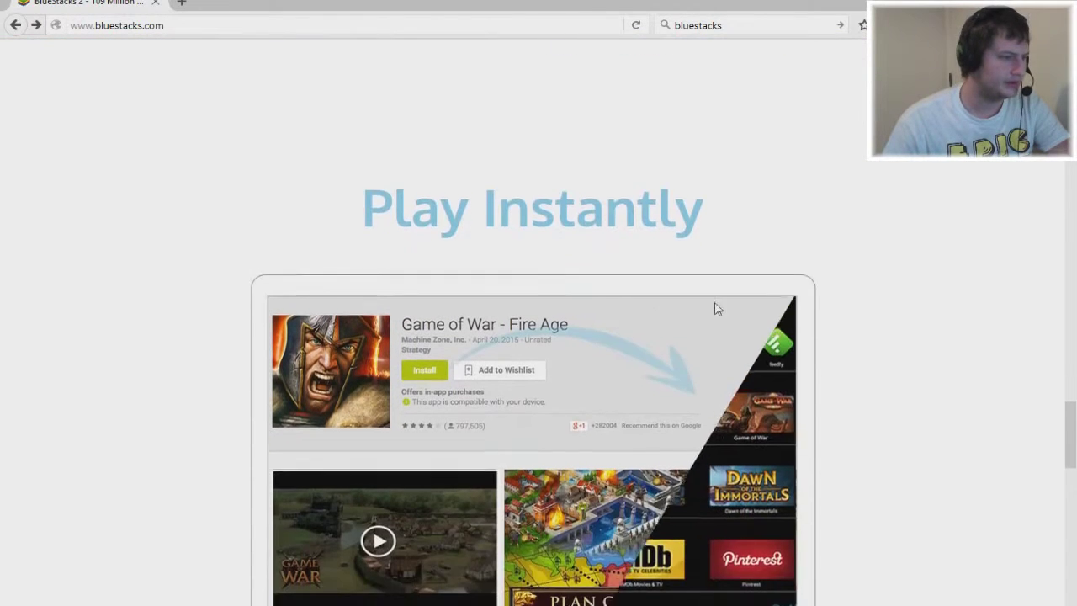
scroll(754, 400, "down", 3)
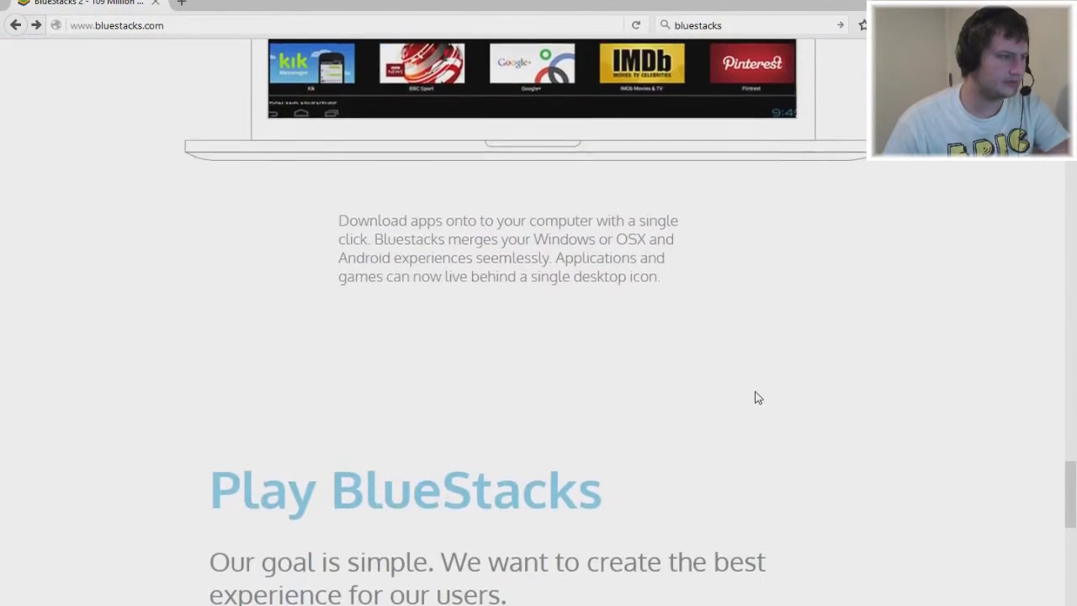
Review the home page's Play Instantly, Play BlueStacks and Ready to play sections, and return to the BlueStacks 2 introduction
scroll(847, 396, "up", 7)
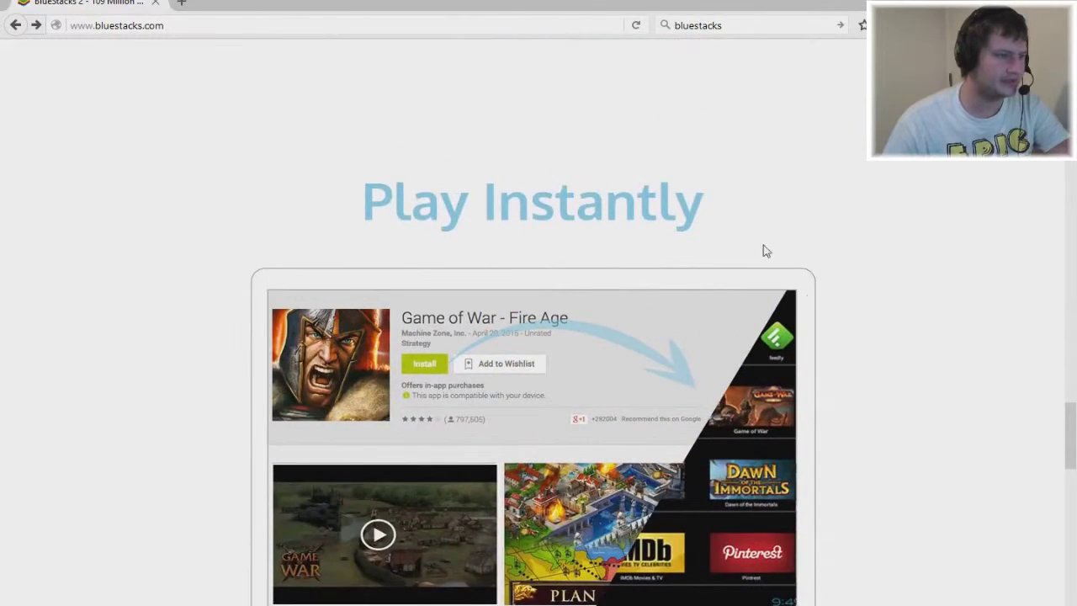
scroll(766, 251, "down", 3)
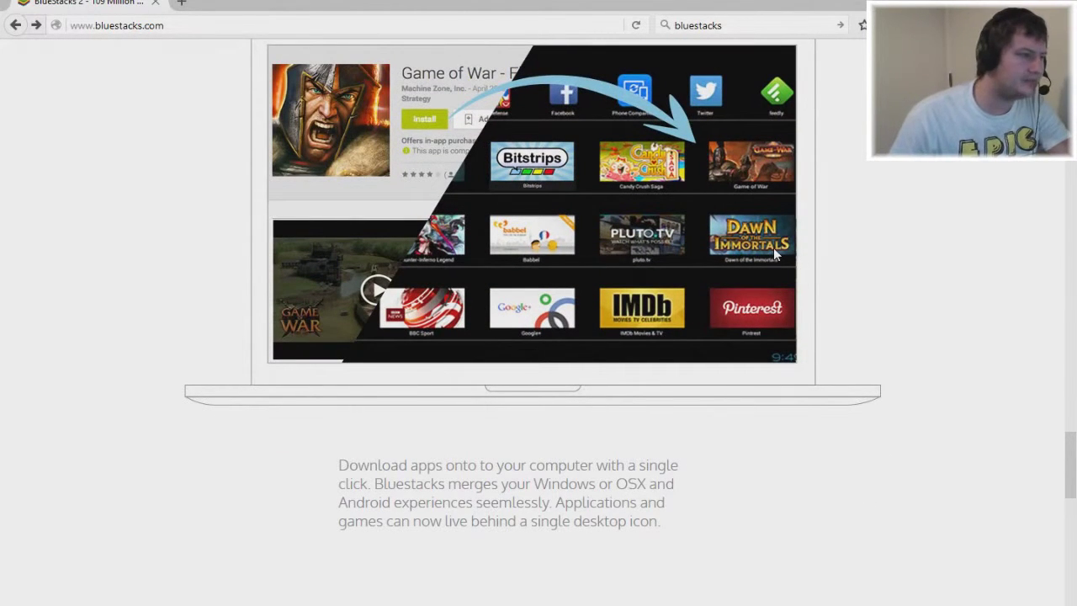
scroll(773, 265, "down", 2)
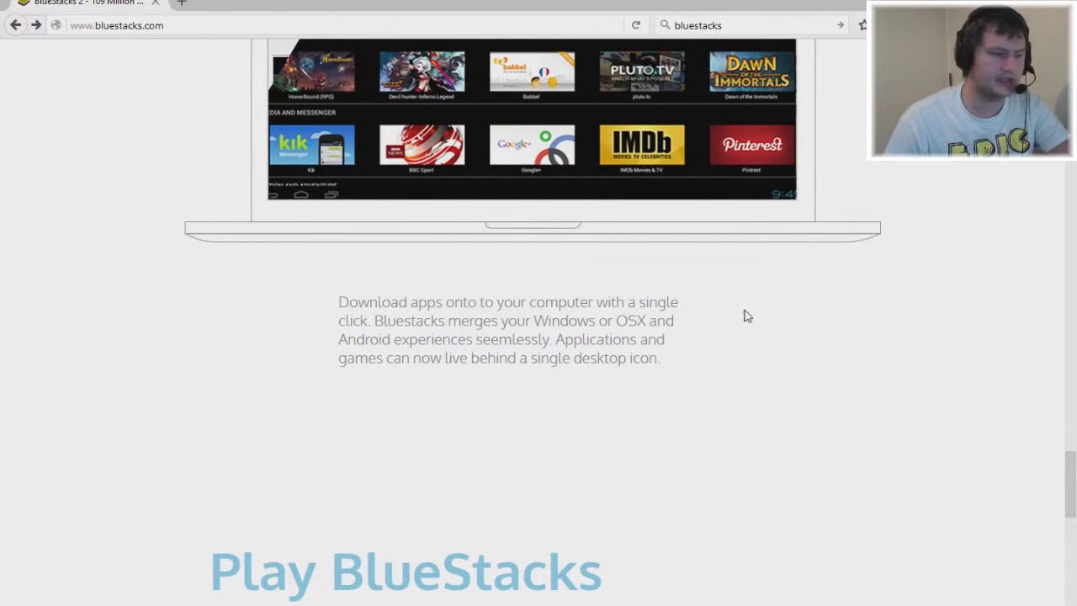
scroll(741, 299, "down", 6)
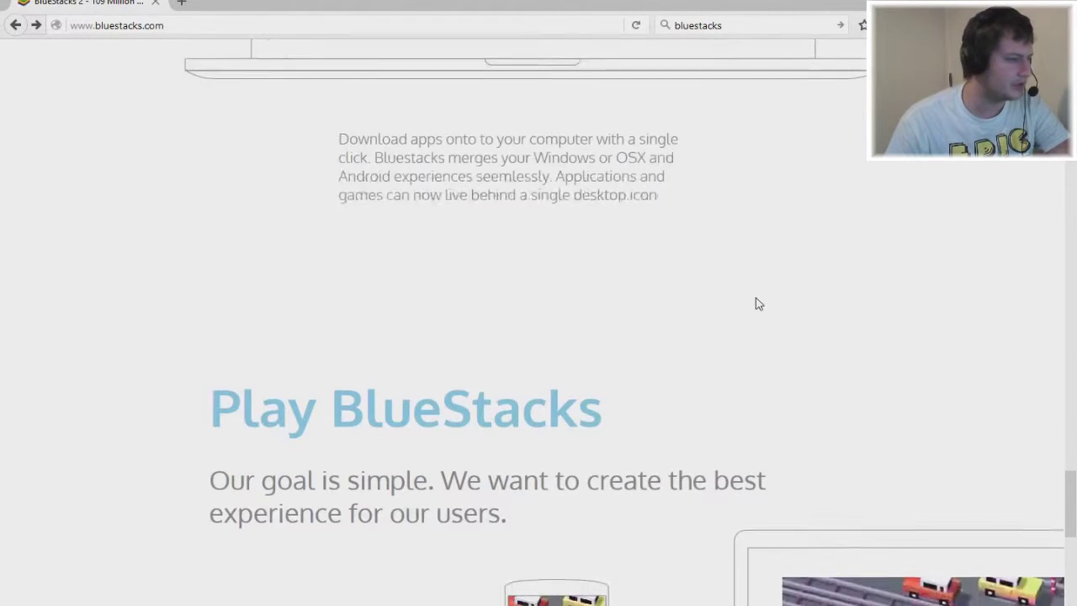
scroll(712, 328, "down", 5)
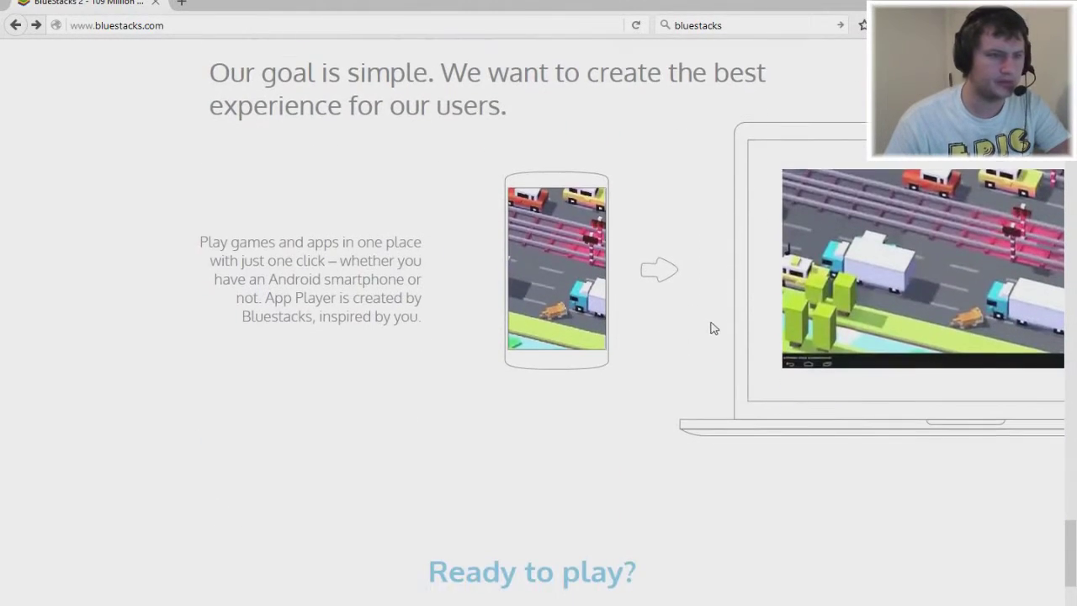
scroll(717, 328, "up", 6)
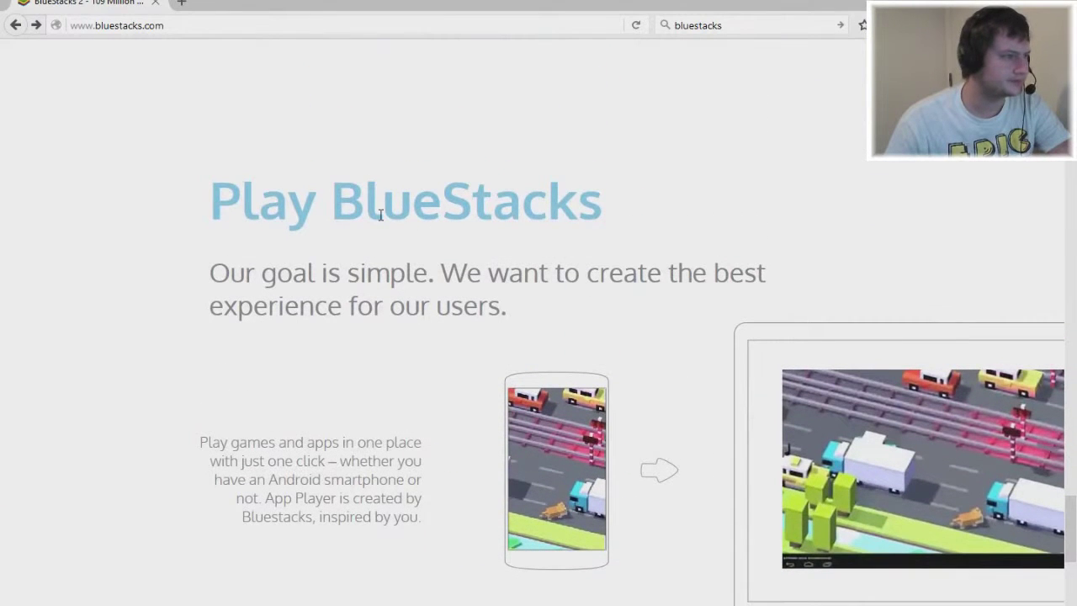
scroll(663, 363, "down", 1)
scroll(663, 364, "down", 2)
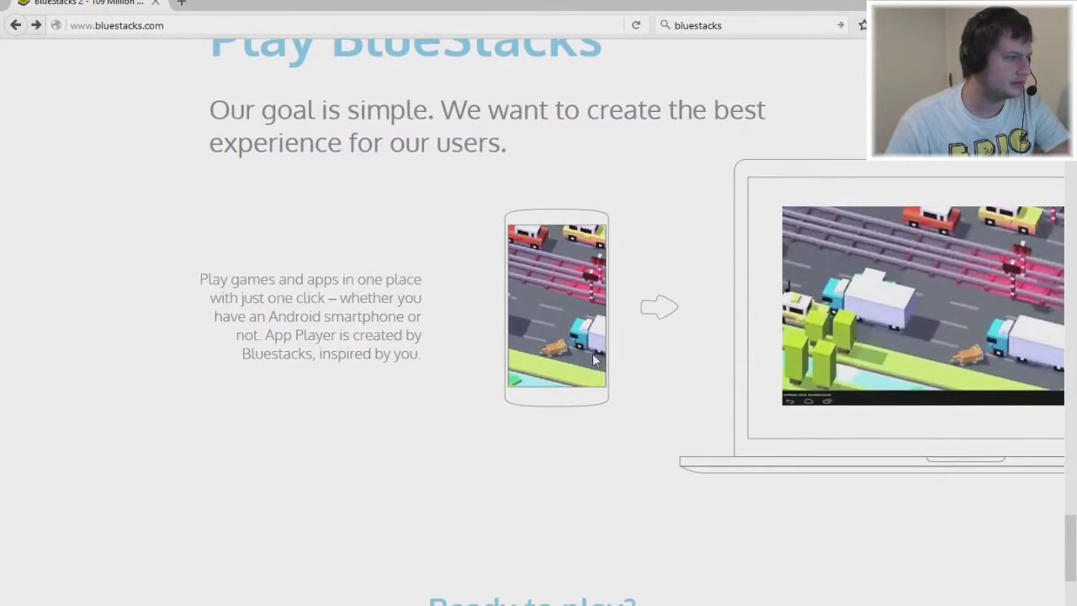
scroll(344, 354, "down", 6)
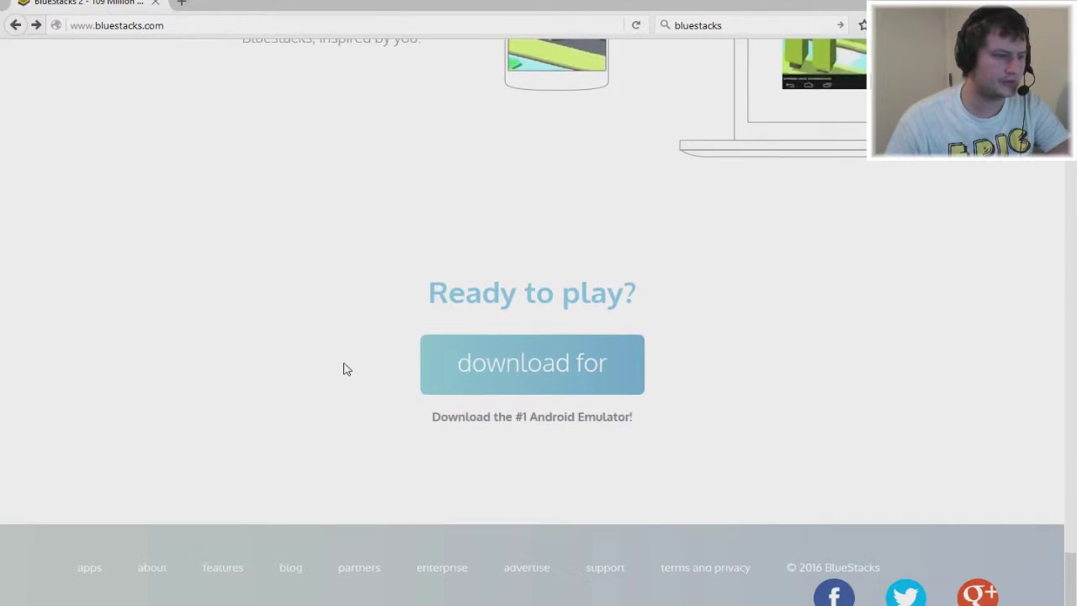
scroll(337, 354, "up", 5)
scroll(339, 354, "down", 5)
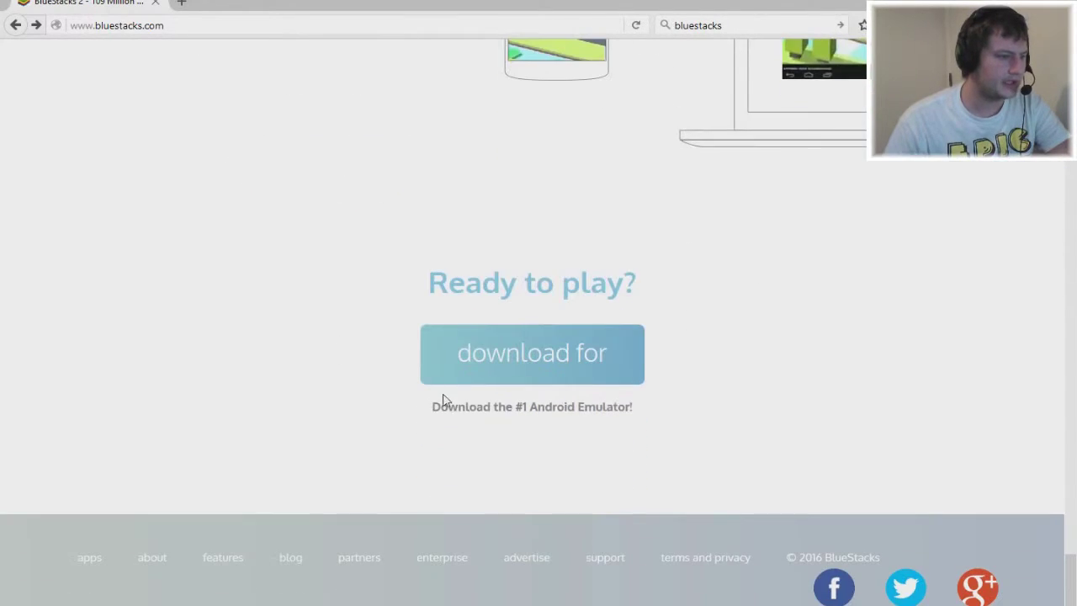
left_click_drag(434, 407, 618, 435)
left_click(718, 416)
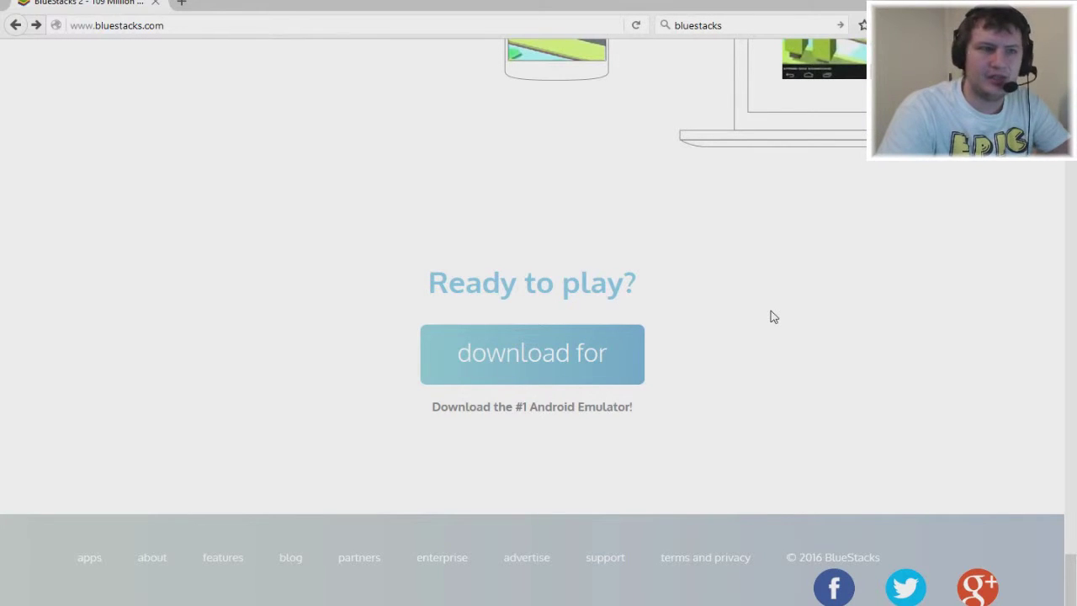
scroll(791, 313, "up", 5)
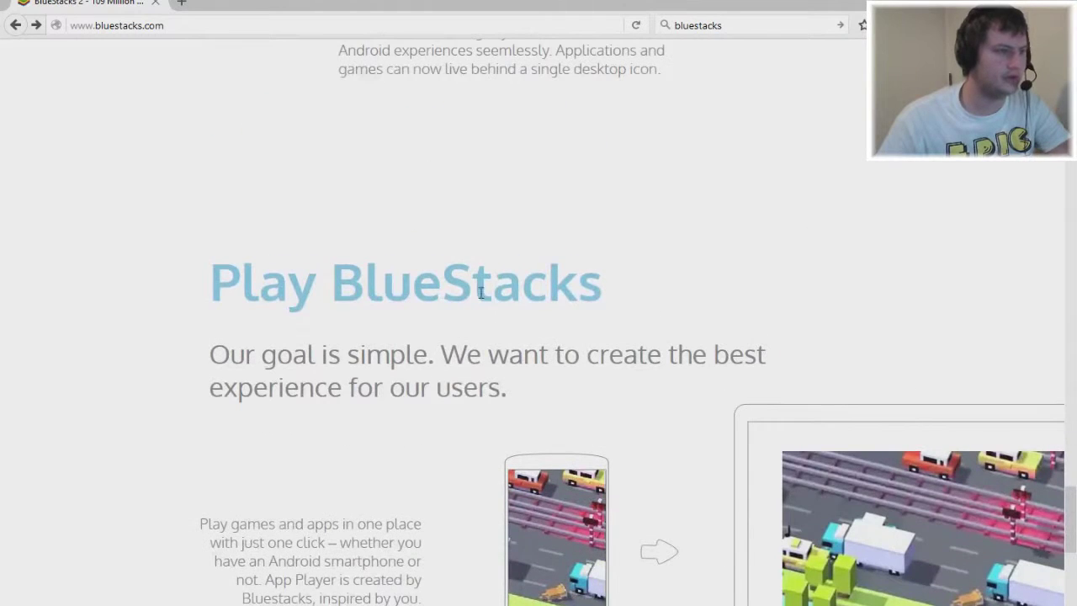
scroll(656, 344, "up", 8)
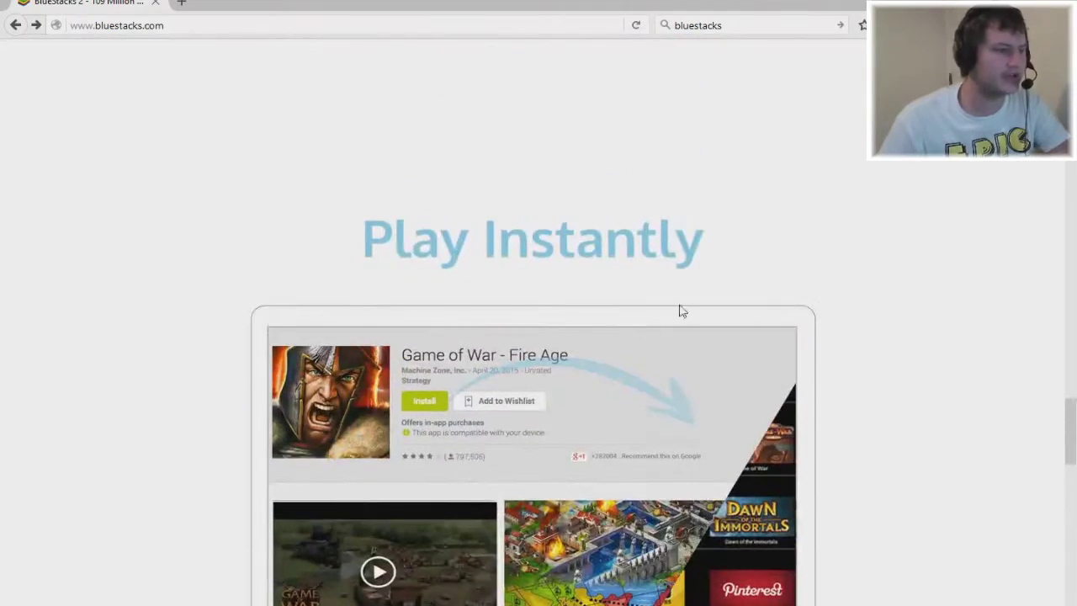
scroll(846, 325, "up", 15)
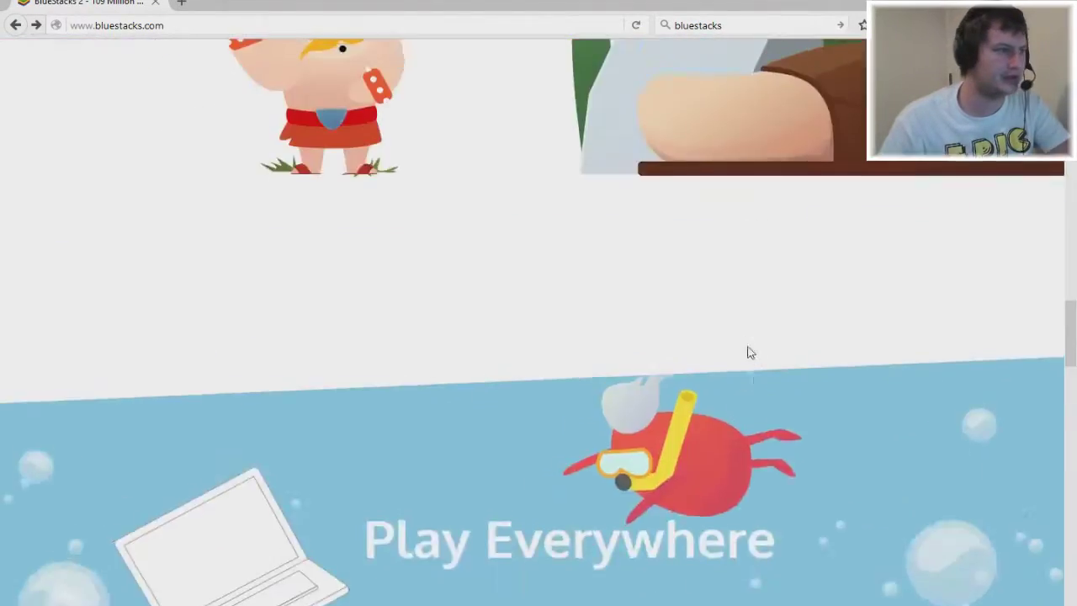
scroll(776, 327, "up", 5)
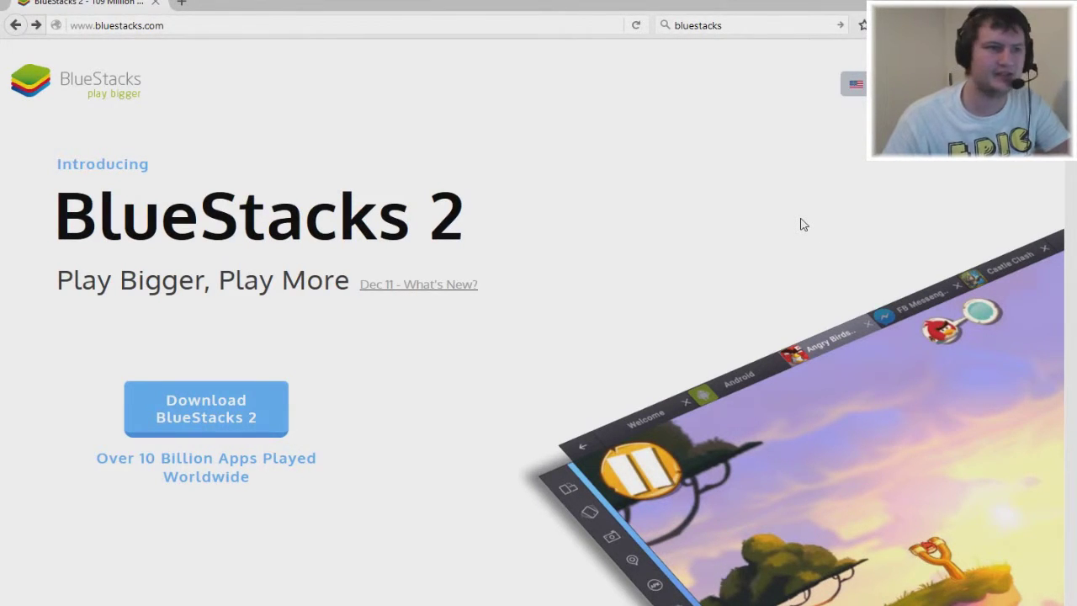
Run the downloaded BlueStacks2_native.exe installer from the browser's downloads and show the desktop
left_click(896, 25)
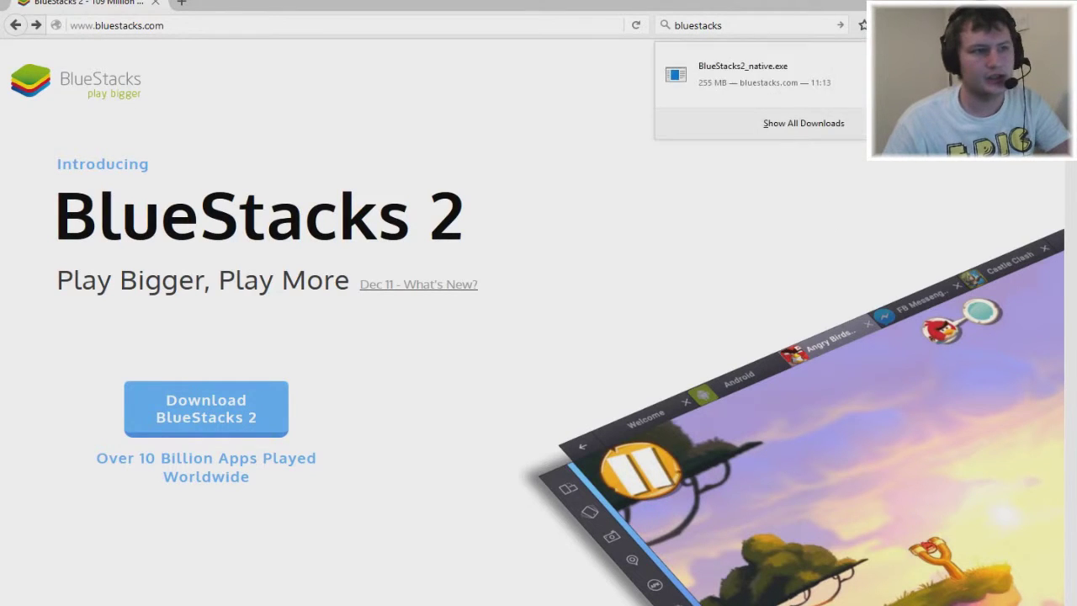
left_click(791, 93)
key("super+d")
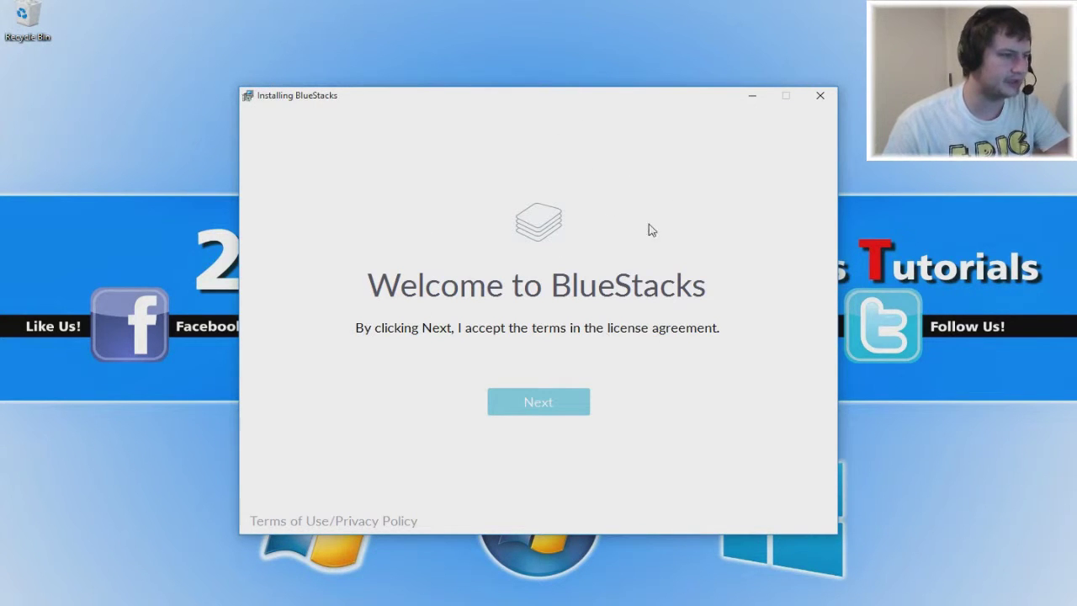
Install BlueStacks with data location C:\ProgramData, keep App store access and Application Communications enabled, and finish with Start BlueStacks ticked
left_click(523, 408)
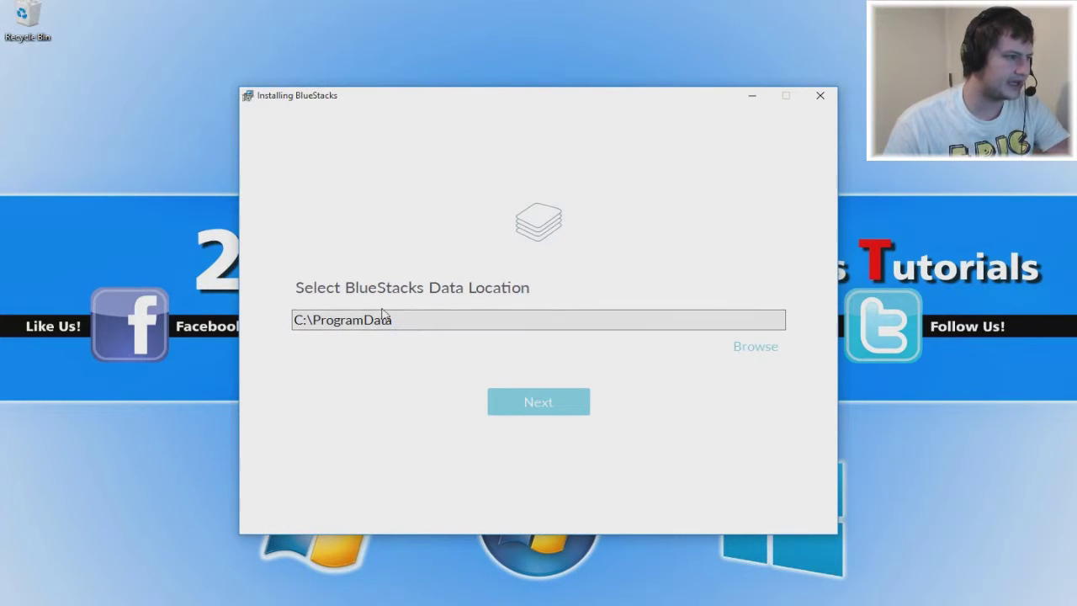
left_click(555, 412)
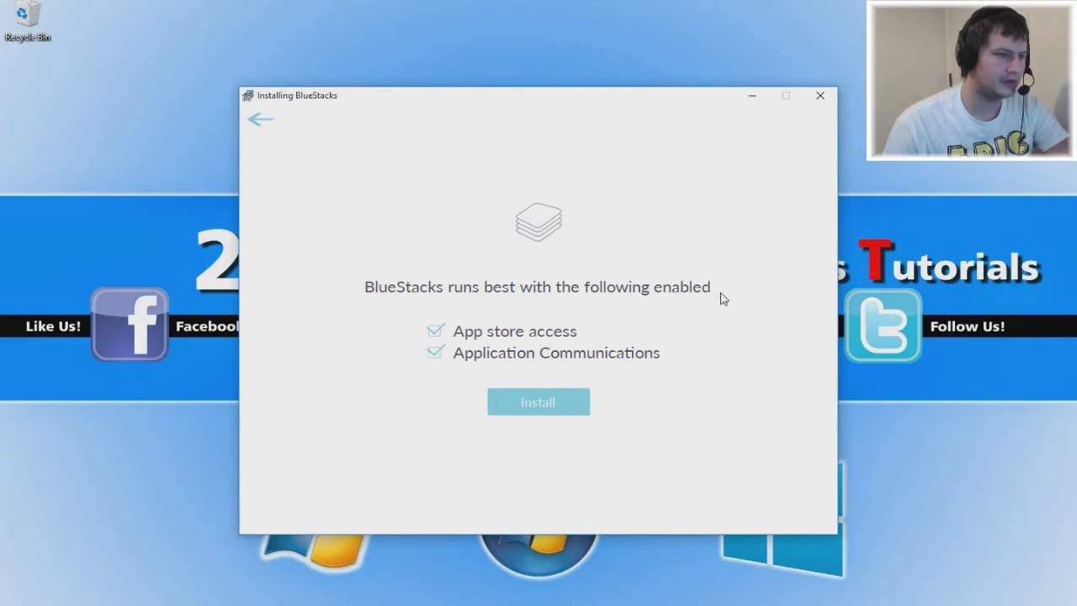
left_click(567, 410)
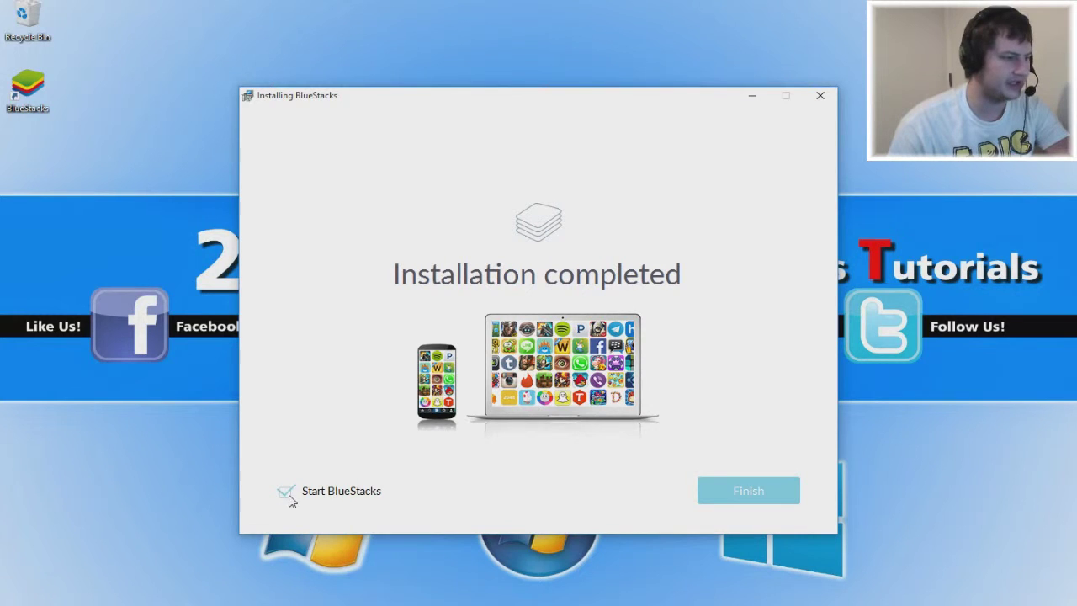
left_click(756, 492)
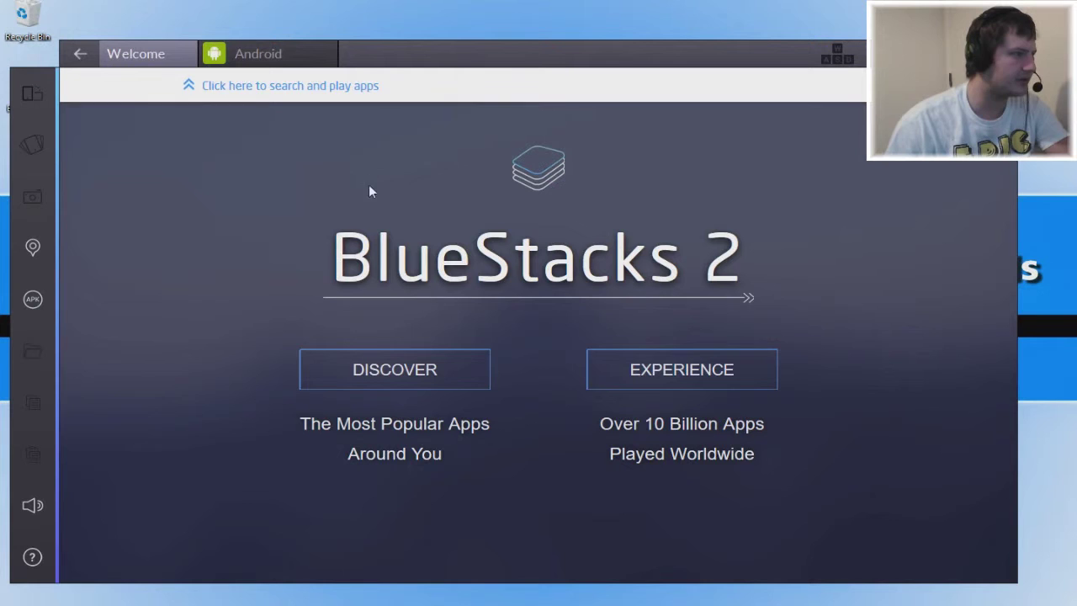
Open the most popular apps from the BlueStacks 2 welcome page and browse the Top BlueStacks Apps catalogue
left_click(395, 379)
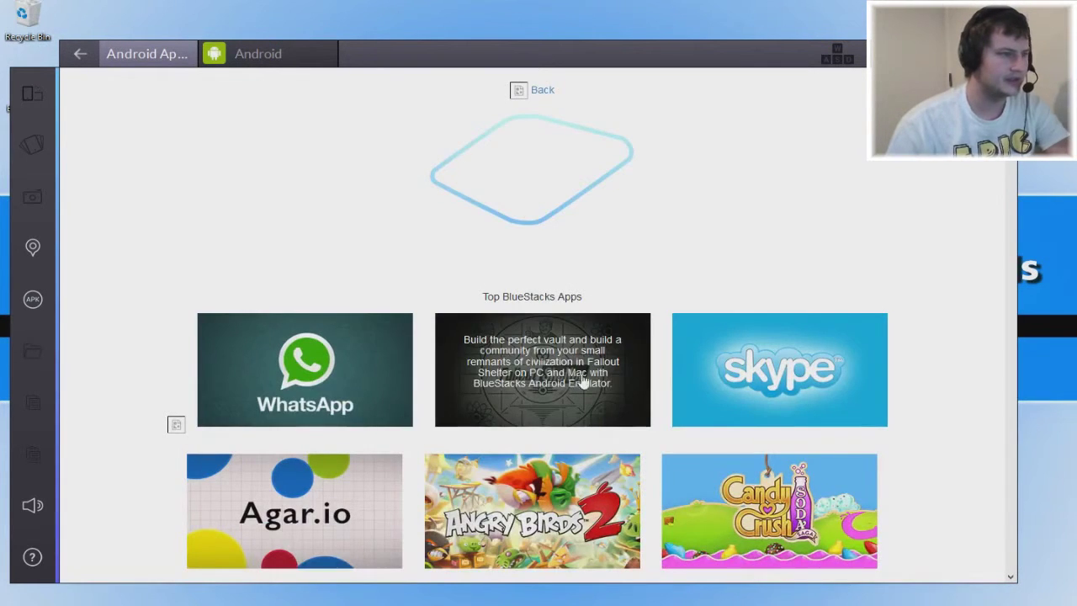
scroll(505, 201, "down", 2)
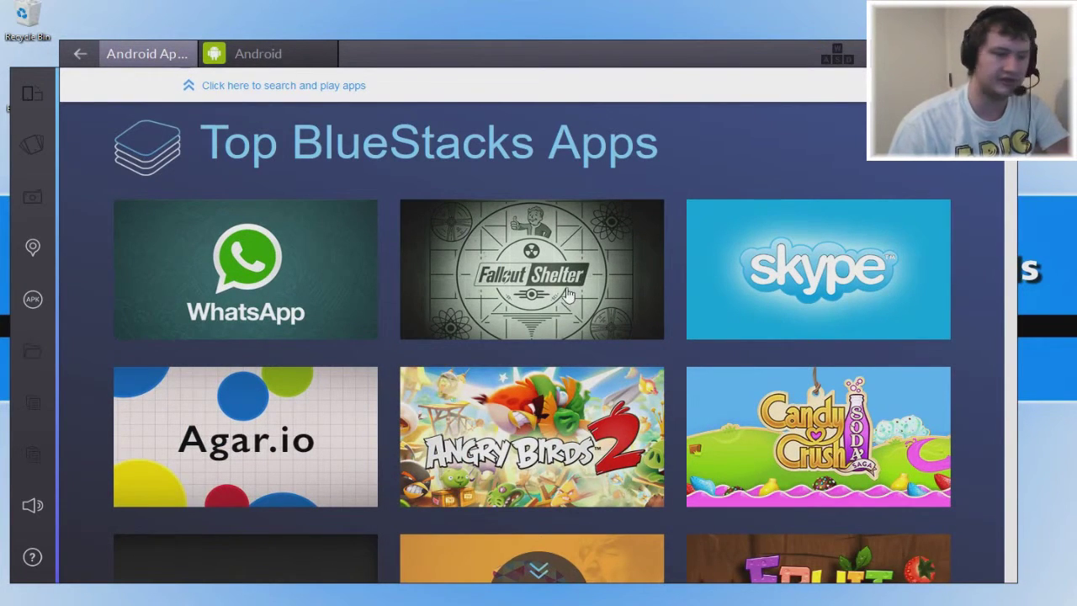
scroll(569, 296, "down", 1)
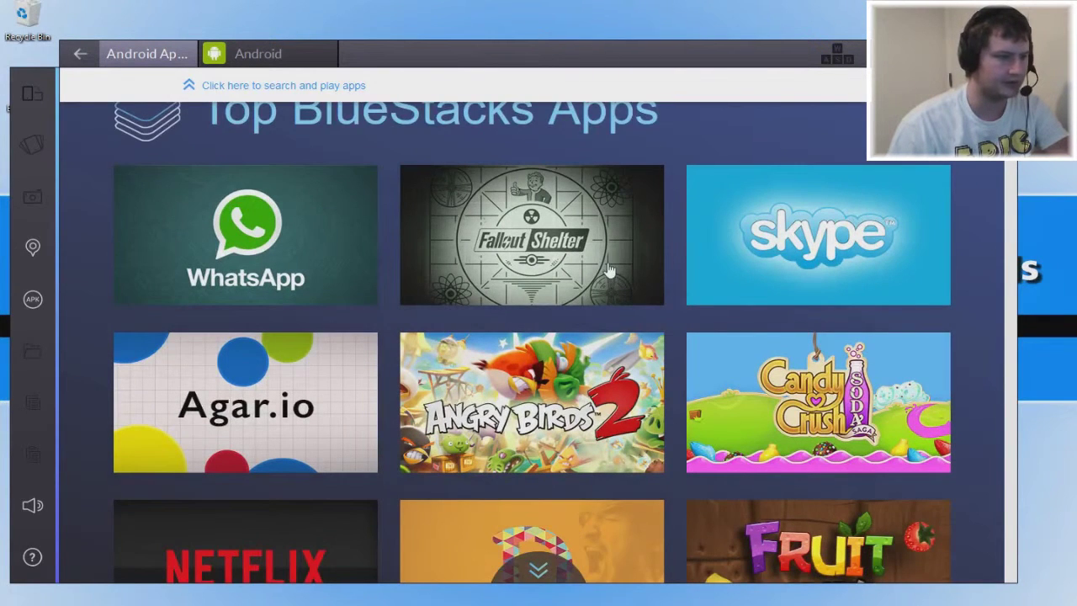
scroll(619, 303, "down", 5)
scroll(617, 300, "down", 4)
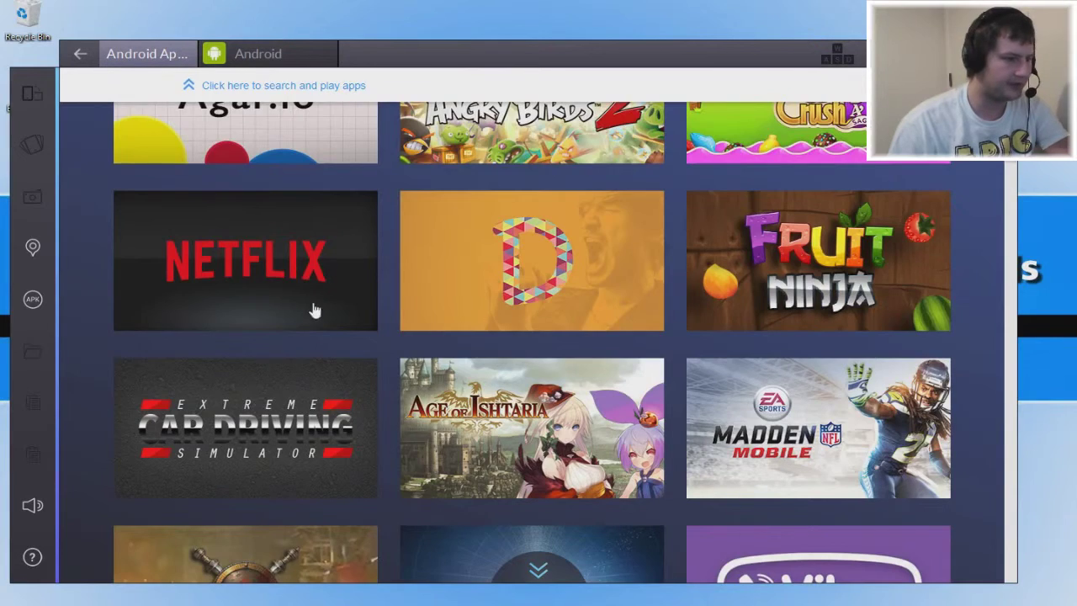
scroll(312, 305, "down", 8)
scroll(352, 338, "down", 20)
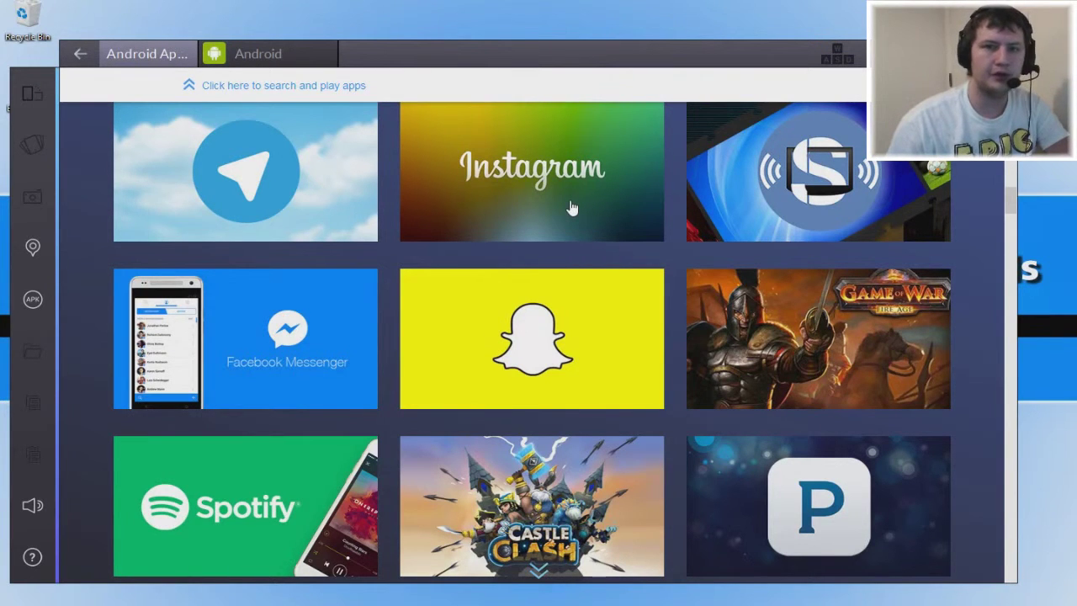
Open the Android home screen, agree to improve location accuracy and turn location access back on for all Google apps
scroll(584, 236, "down", 1)
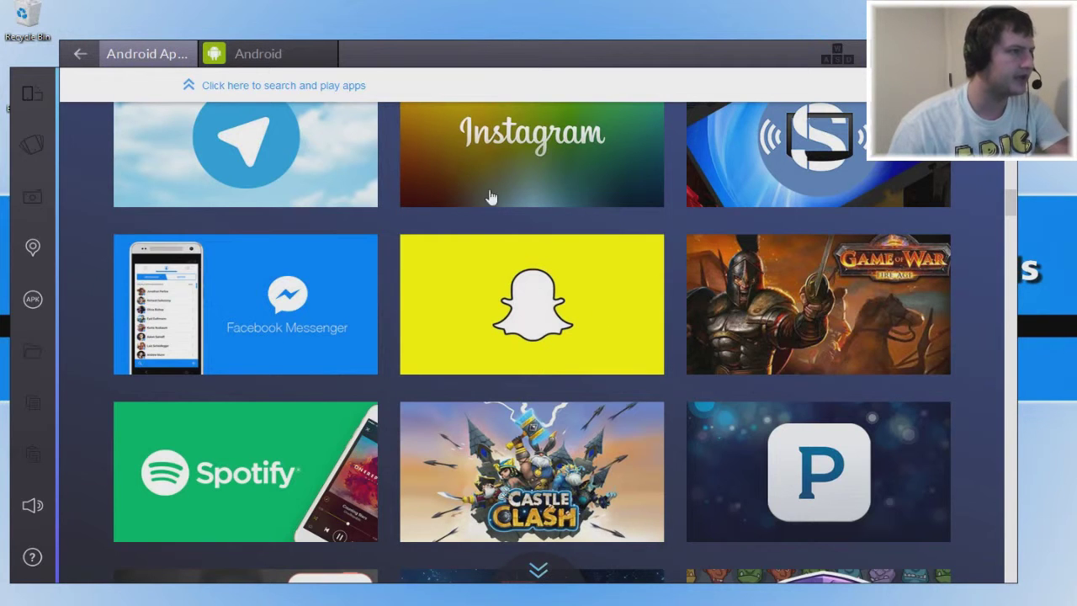
scroll(633, 221, "down", 2)
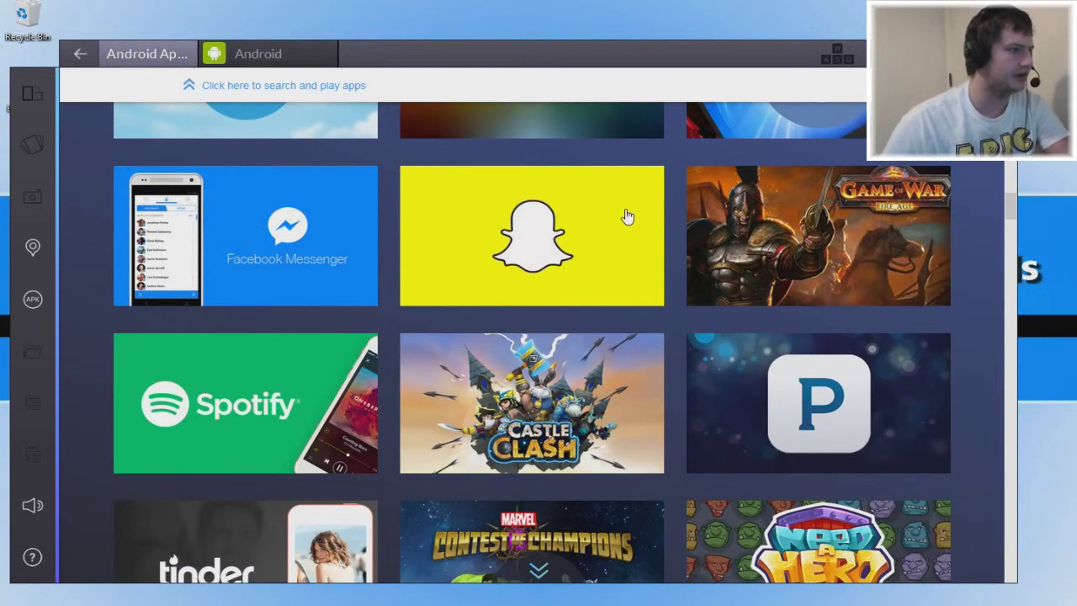
left_click(305, 61)
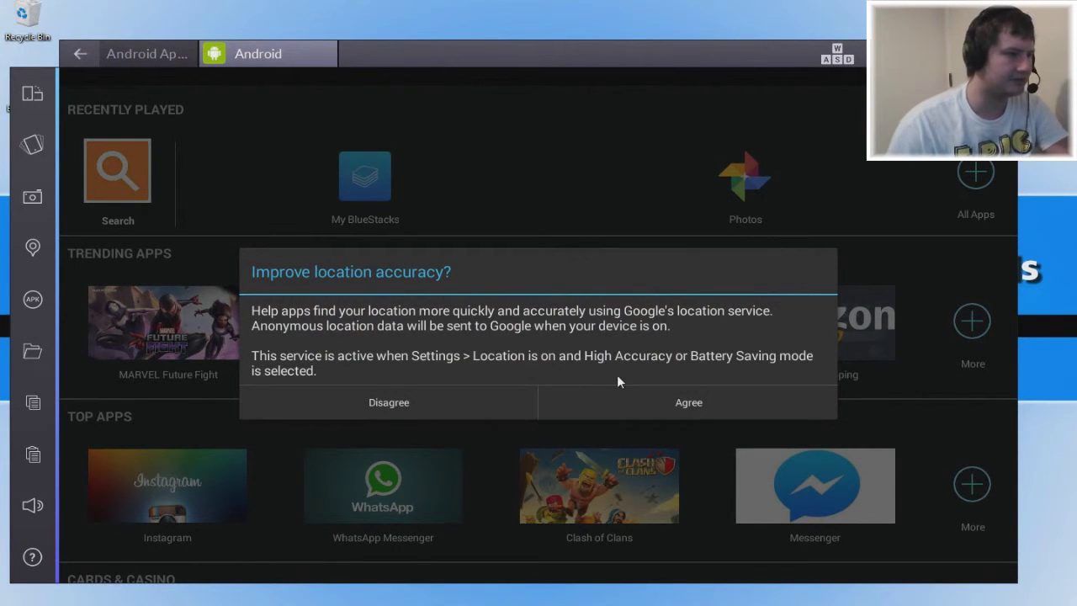
left_click(620, 401)
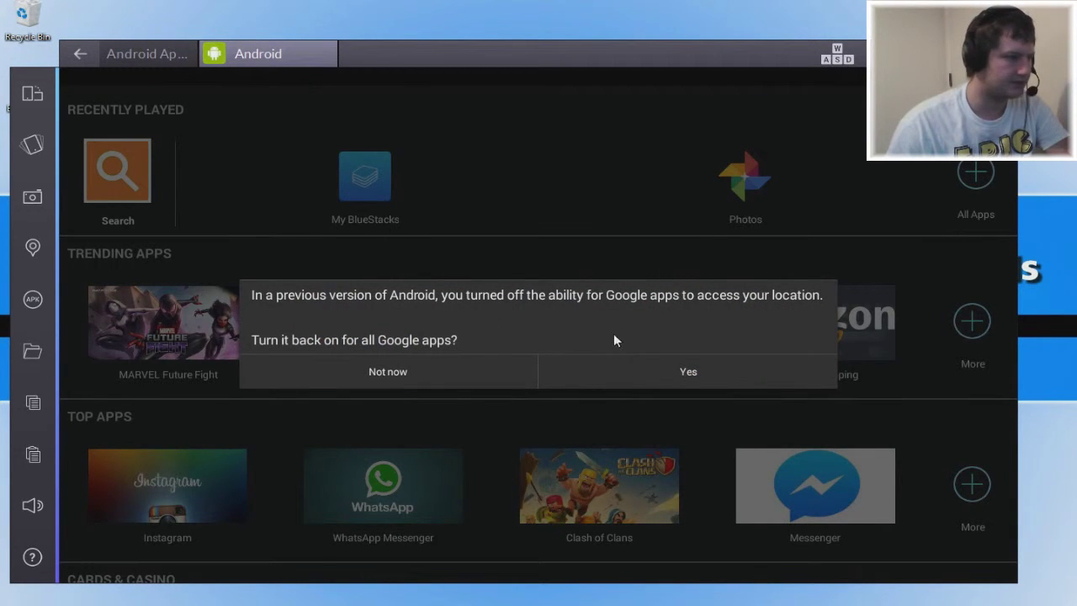
left_click(645, 371)
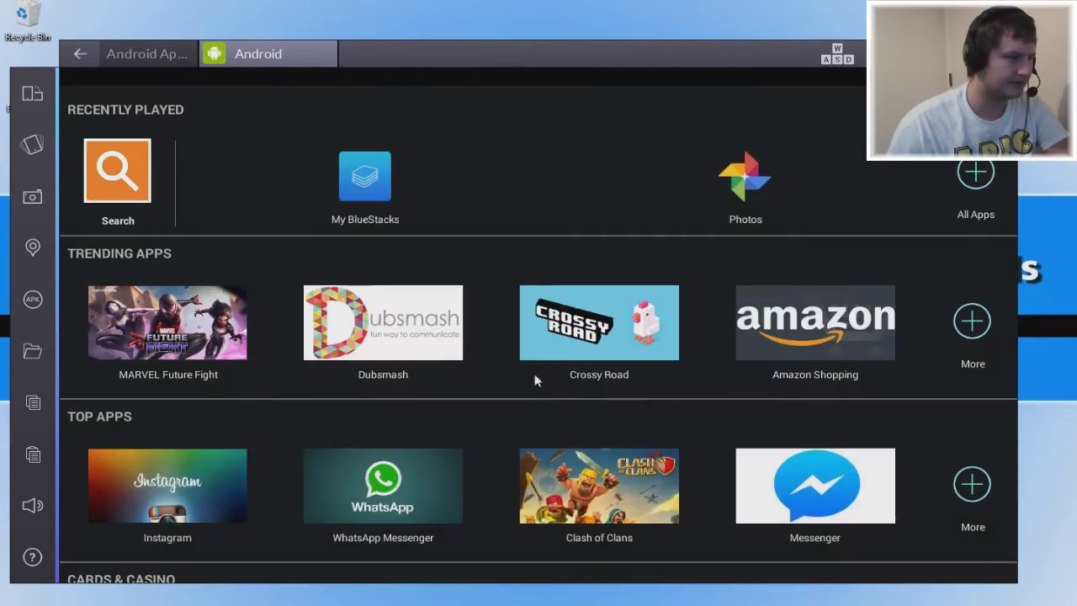
Look through the app categories on the Android home screen, from Trending Apps down to Racing Games and Sports Games
scroll(525, 354, "down", 5)
scroll(521, 346, "down", 10)
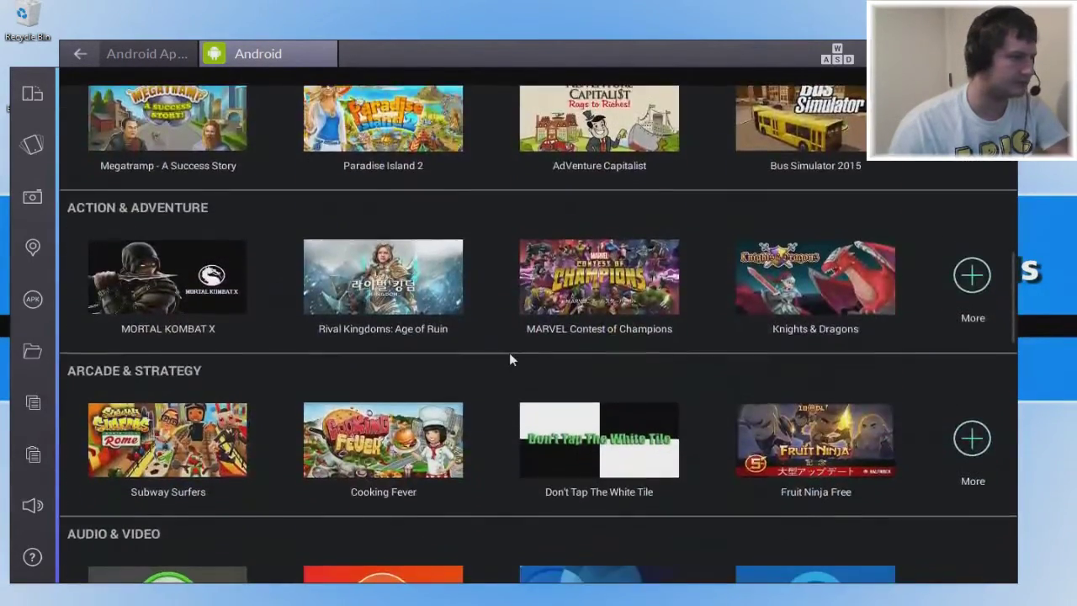
scroll(505, 352, "down", 3)
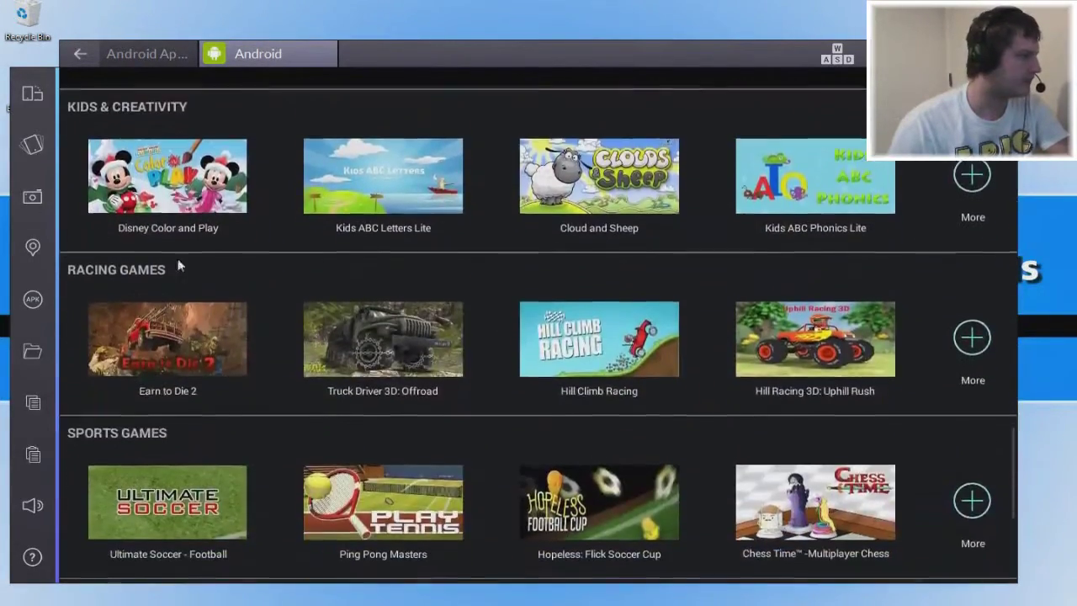